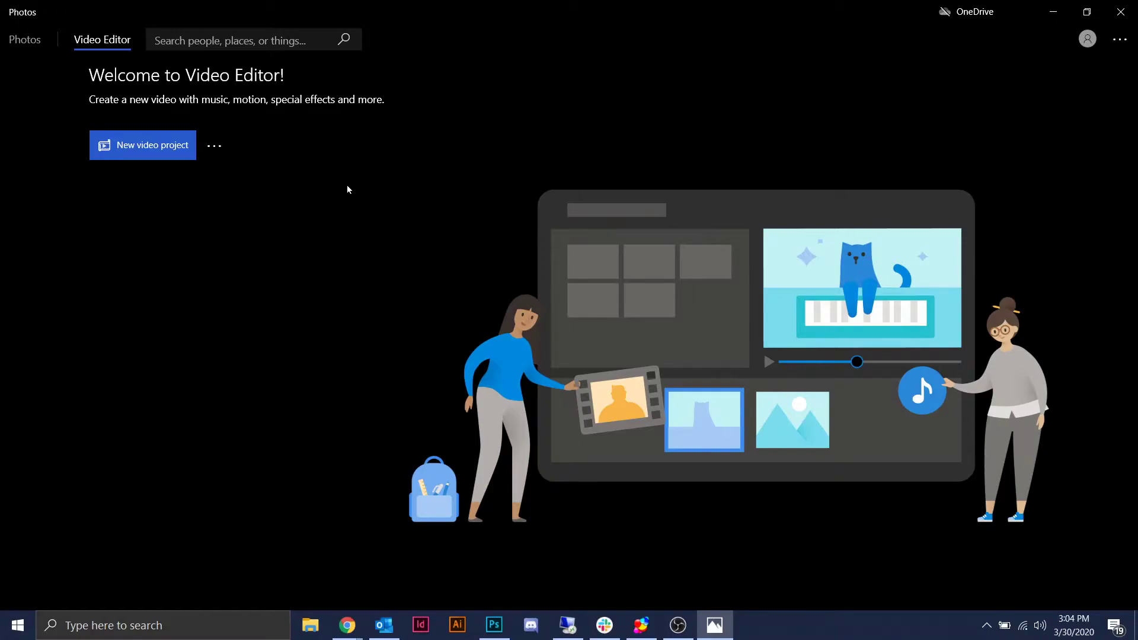
Step: Create a new video project named "Demo video"
click(111, 141)
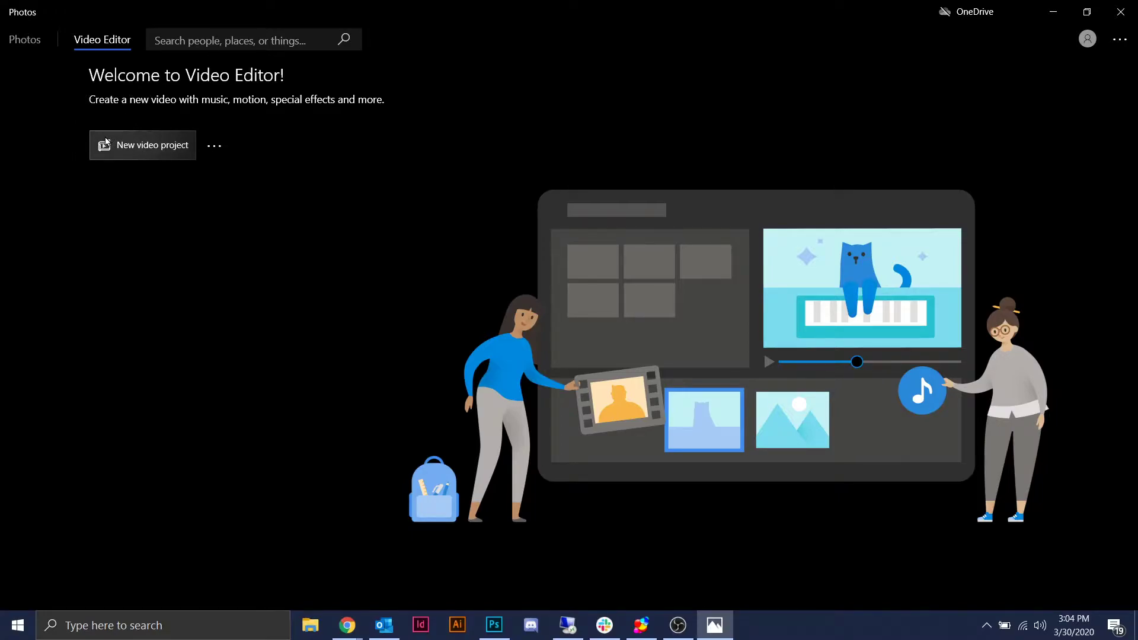
click(106, 141)
click(105, 141)
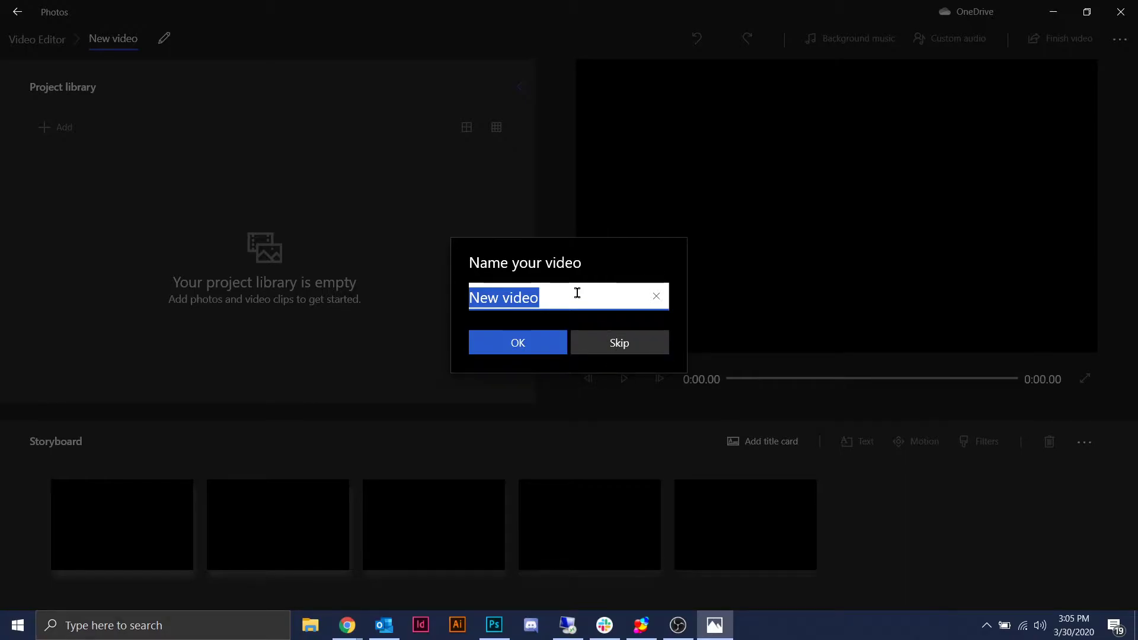
text(Demo video)
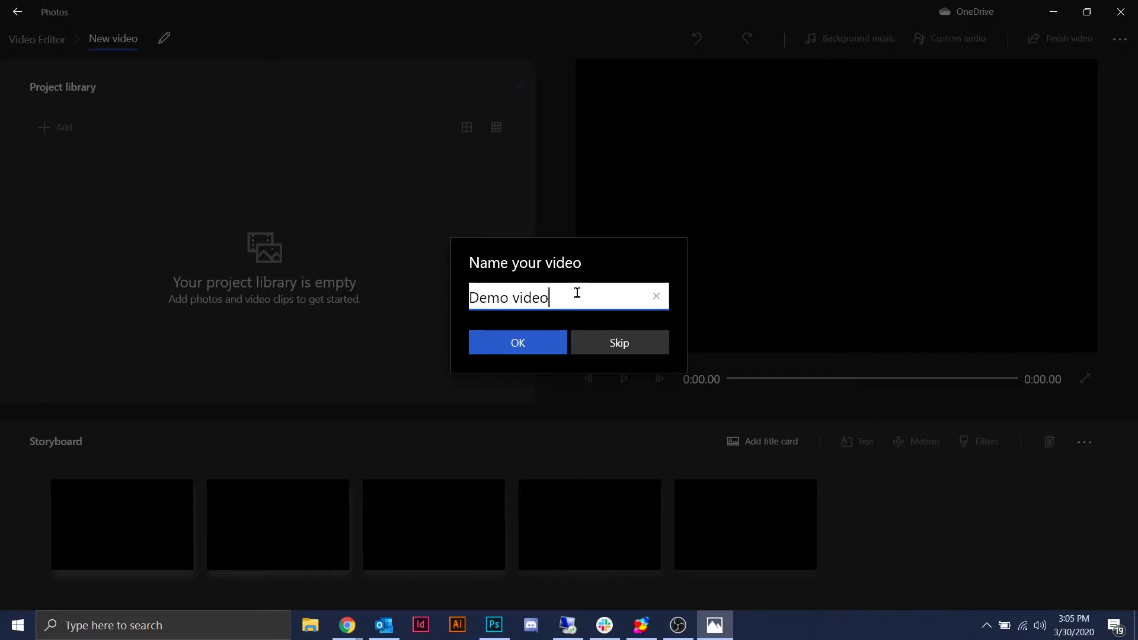
click(524, 337)
click(523, 333)
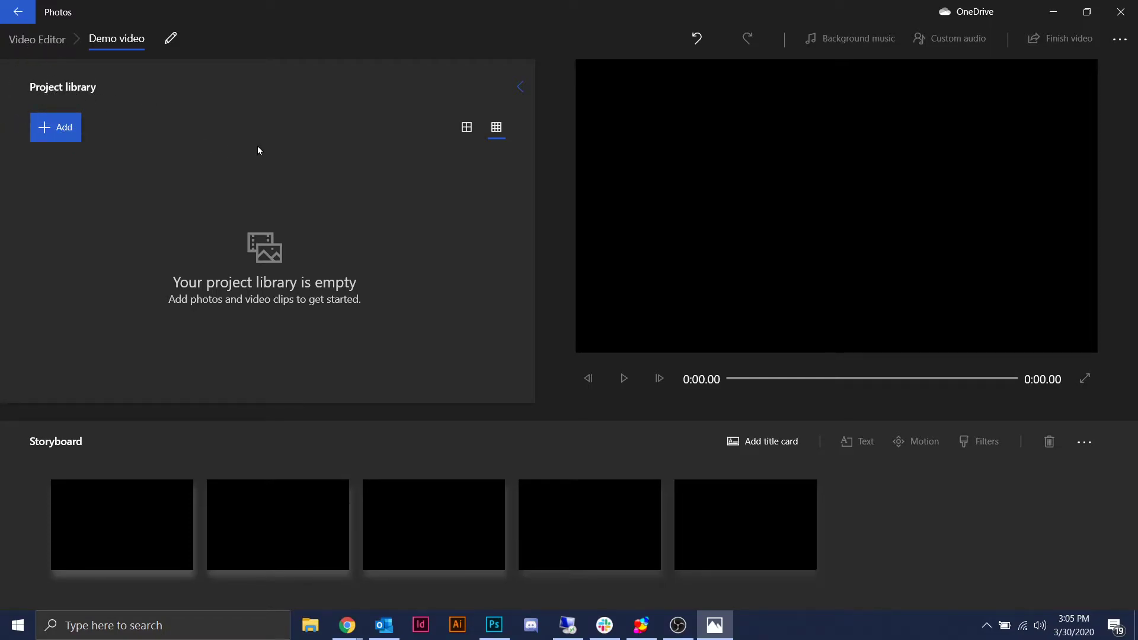
Step: Import VID_20200324_131347_2.mp4 from this PC's Downloads folder and place it in the first storyboard slot
click(67, 136)
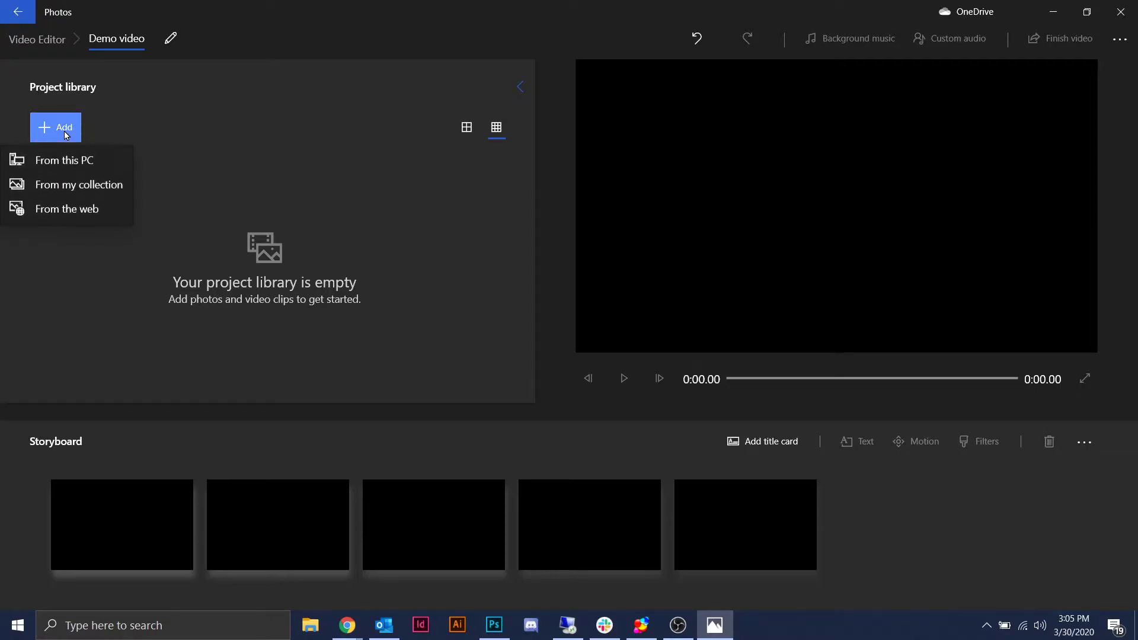
click(84, 161)
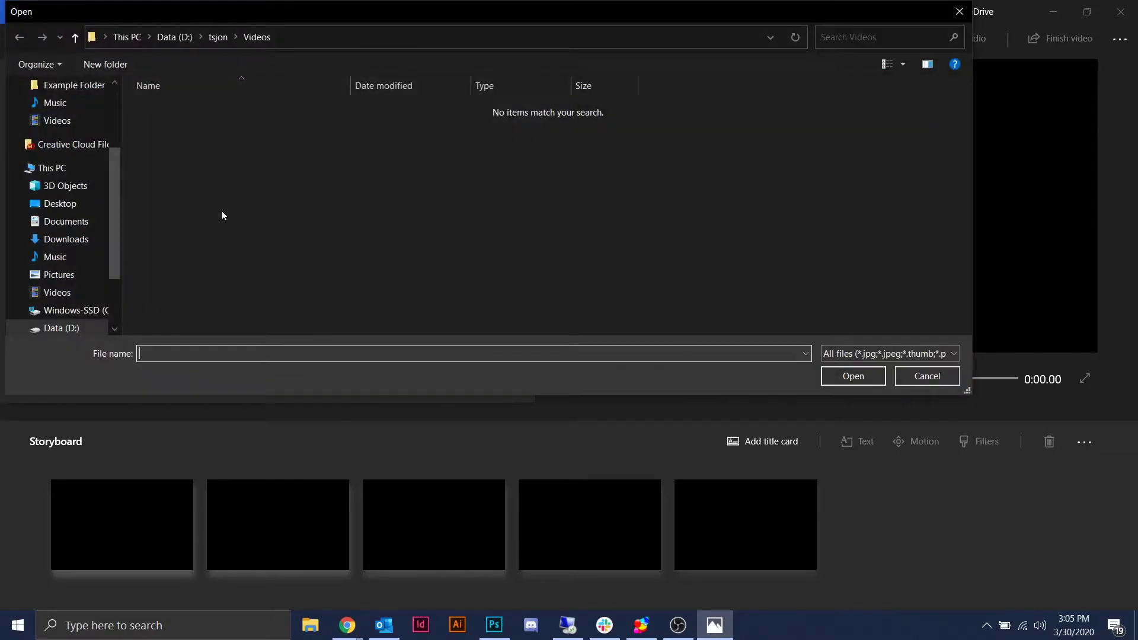
drag(112, 187, 121, 125)
click(84, 134)
scroll(249, 258, down, 1)
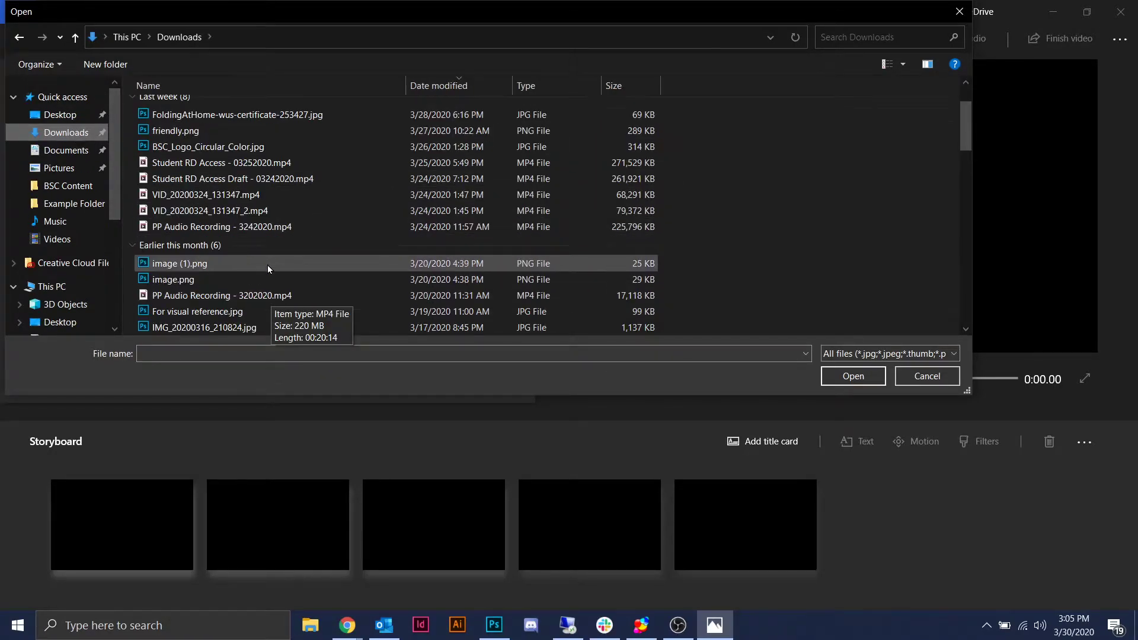
click(208, 214)
click(854, 379)
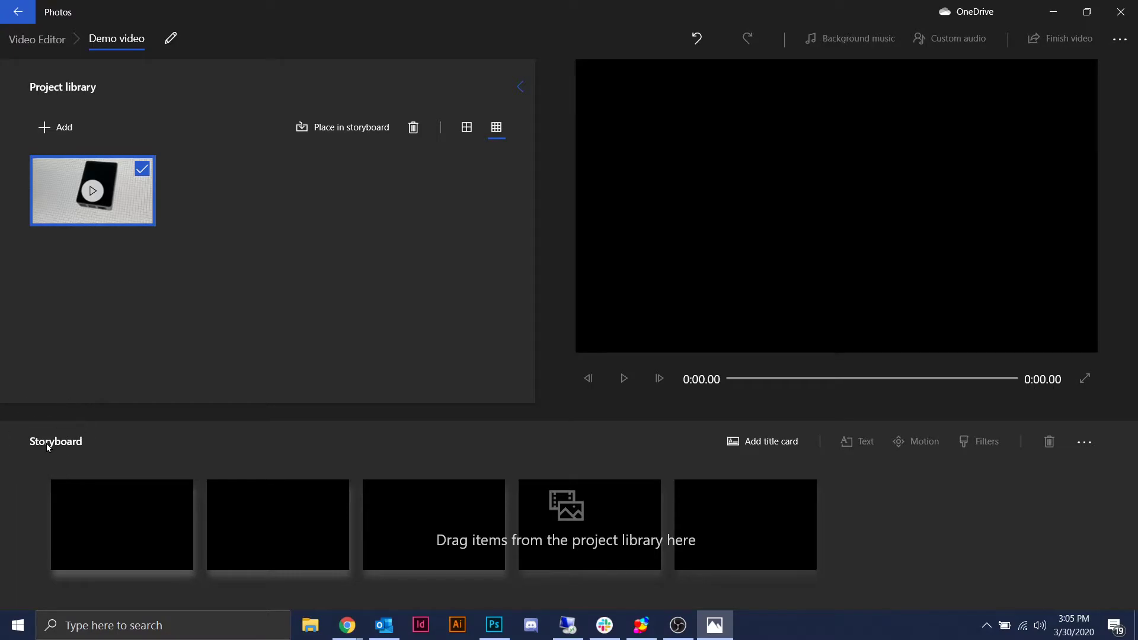
drag(118, 205, 134, 535)
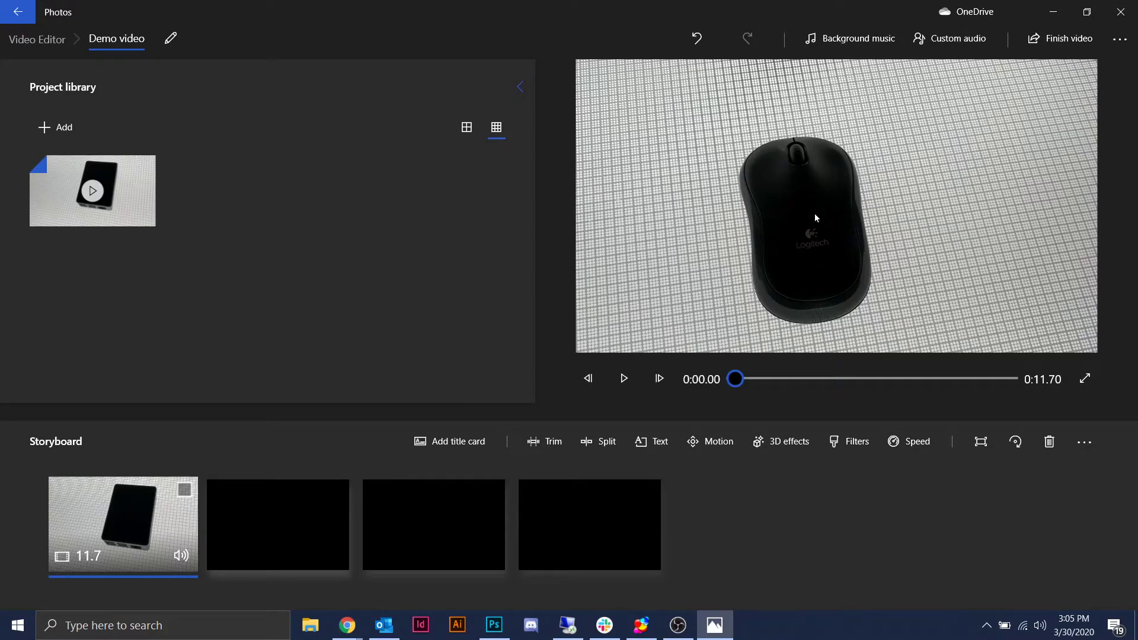
Step: Step through the opening frames of the storyboard clip and play it to examine which section to cut
click(655, 379)
click(658, 378)
click(658, 378)
click(658, 378)
click(659, 379)
click(659, 379)
click(659, 380)
click(659, 379)
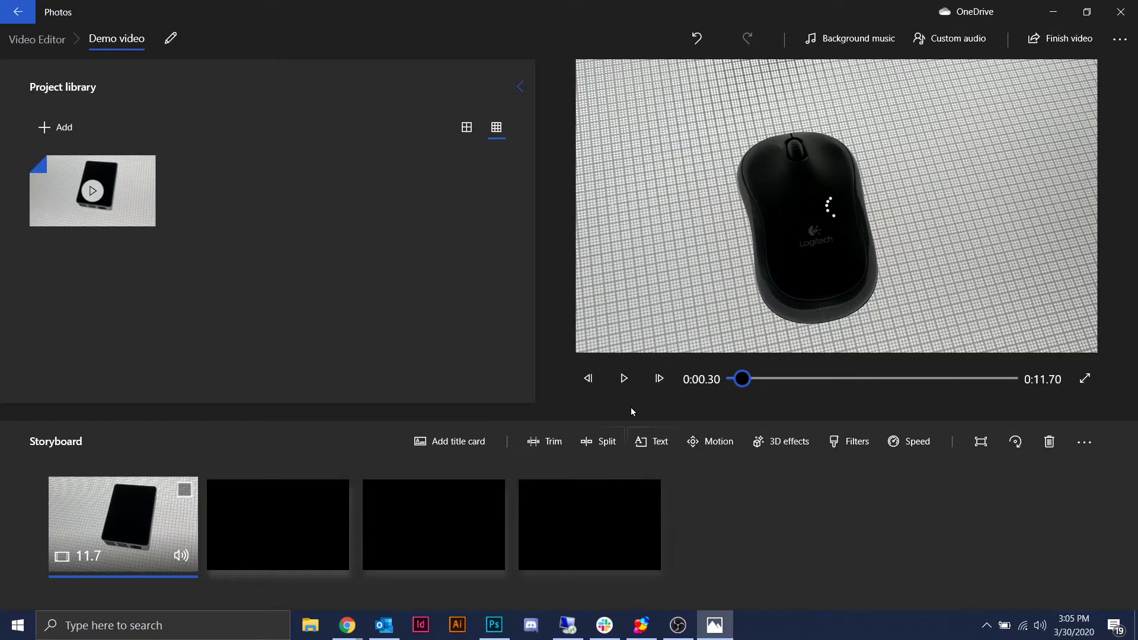
click(626, 382)
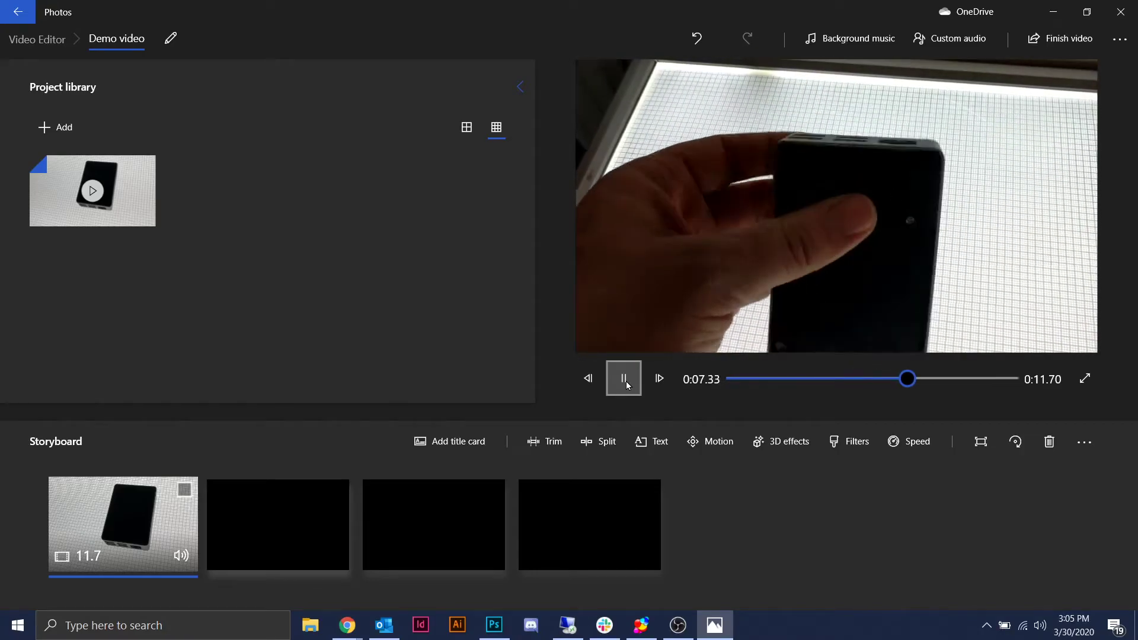
click(626, 383)
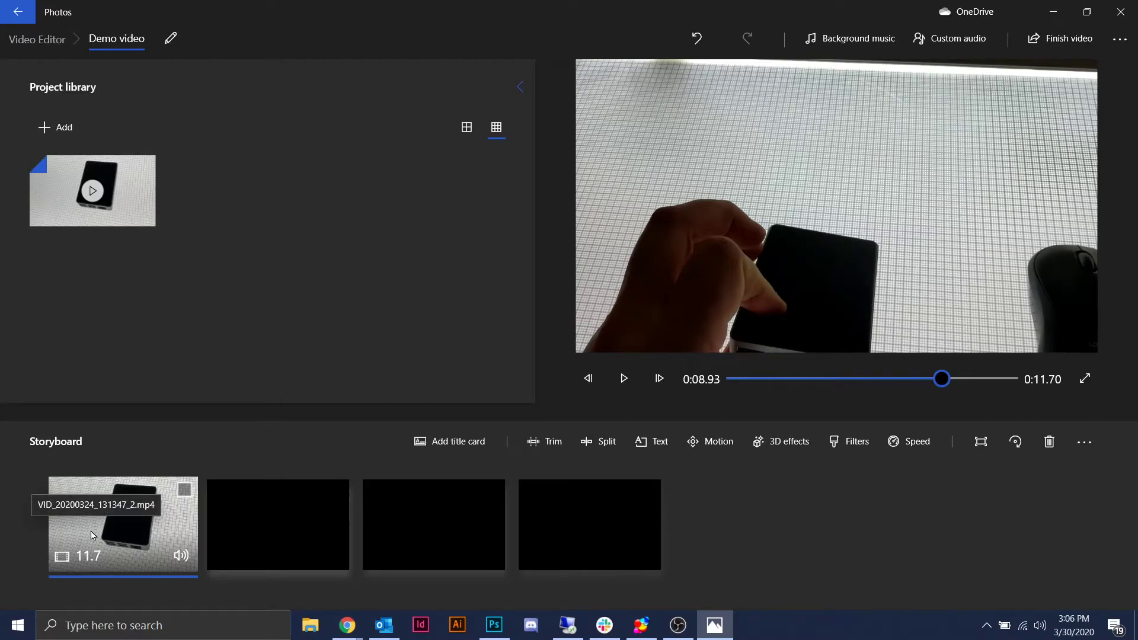
Step: Split the storyboard clip at 0:04.00
drag(947, 383, 835, 382)
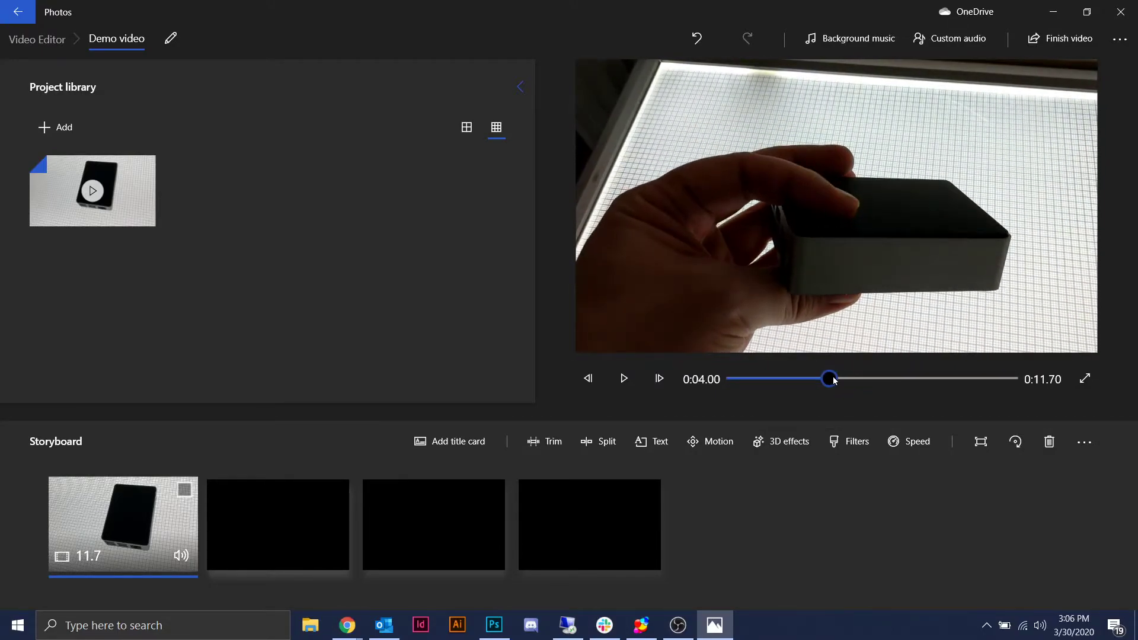
click(588, 447)
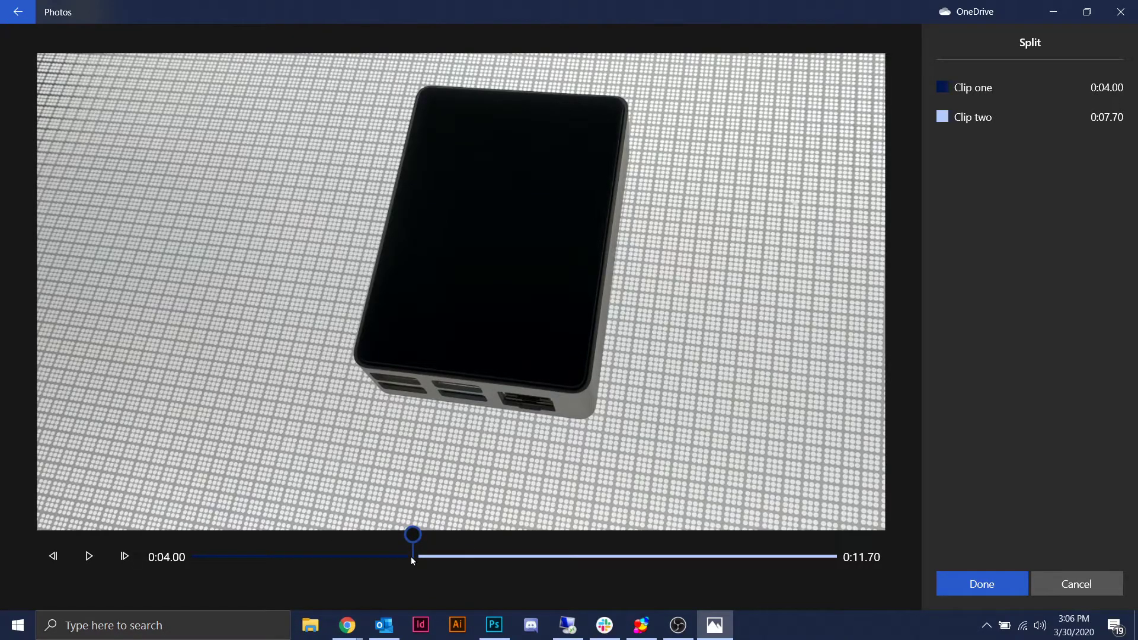
mouse_move(418, 555)
mouse_down()
mouse_move(404, 539)
mouse_move(414, 538)
mouse_up()
click(1114, 93)
click(1104, 122)
click(980, 587)
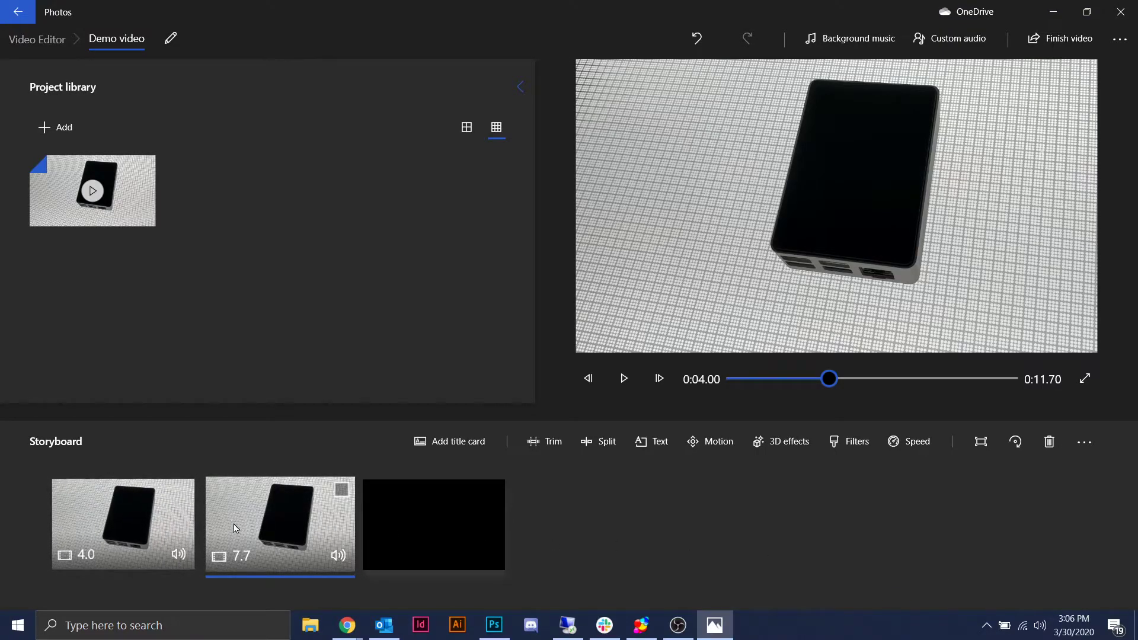
Step: Split the second storyboard clip 3.00 seconds into it, at 0:07.00 of the whole video
click(169, 525)
click(268, 511)
drag(832, 382, 903, 391)
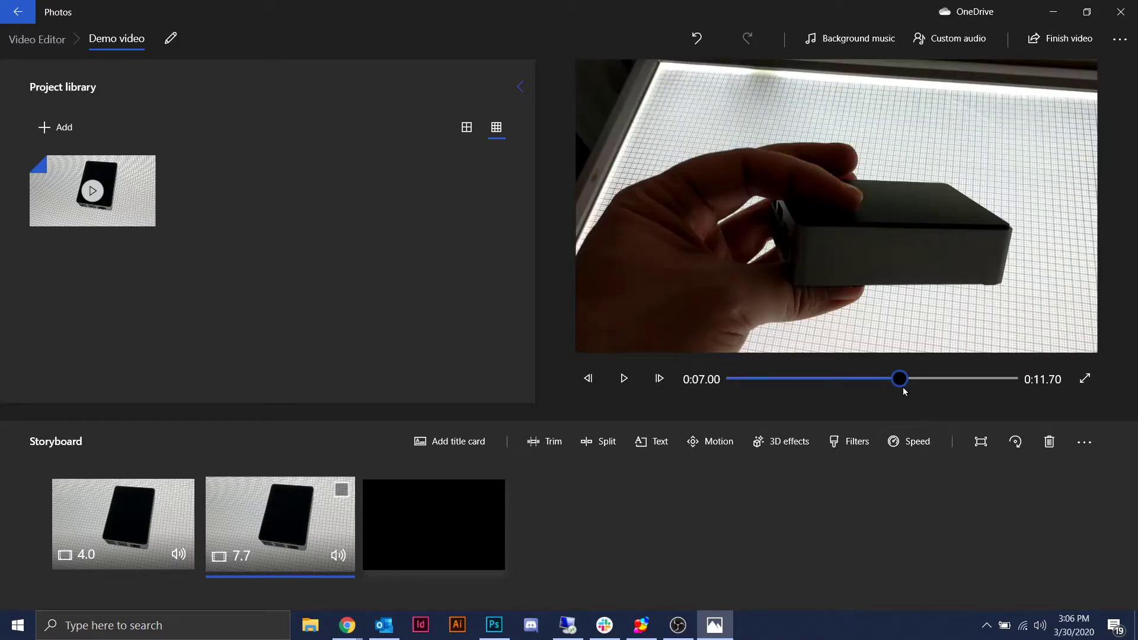
click(611, 447)
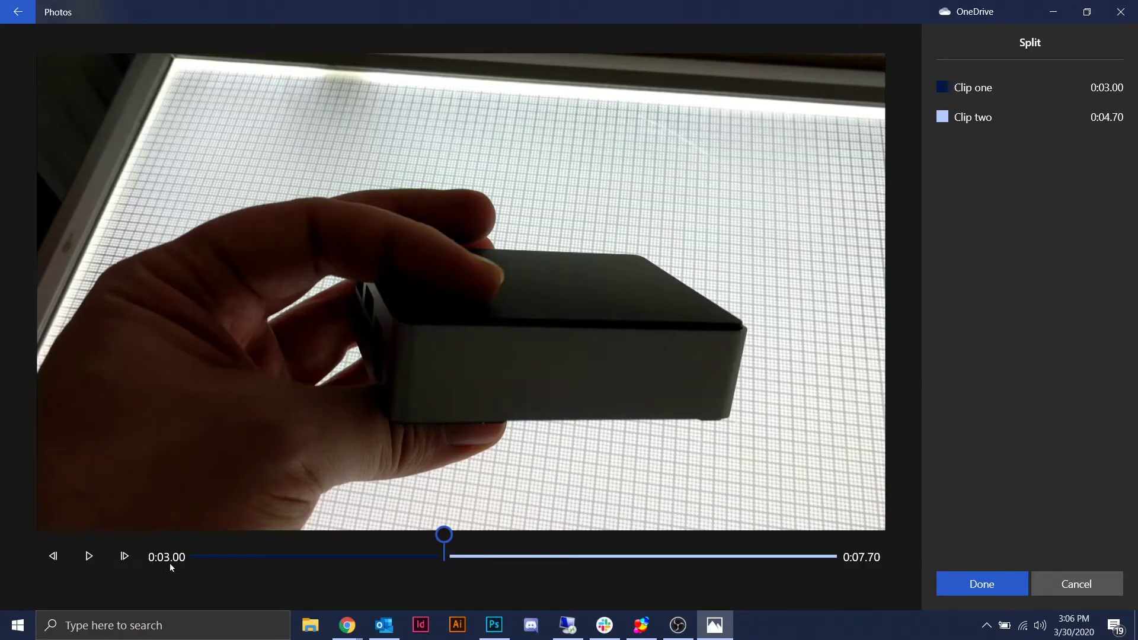
click(439, 563)
click(1111, 92)
click(1116, 125)
click(976, 584)
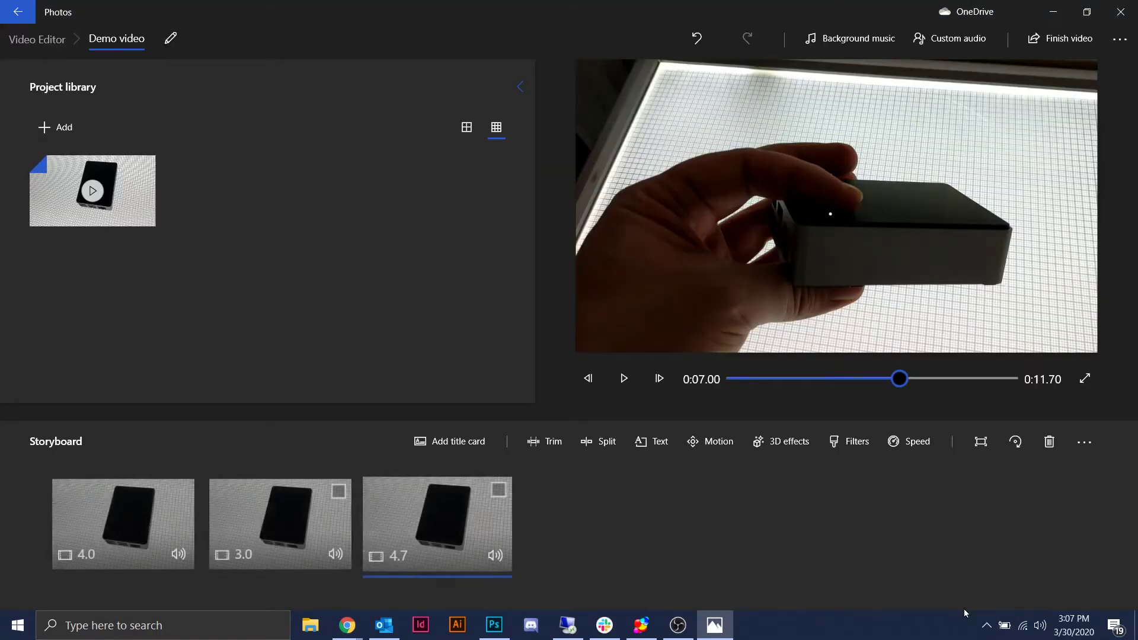
Step: Remove the middle 3.0-second clip from the storyboard
click(280, 513)
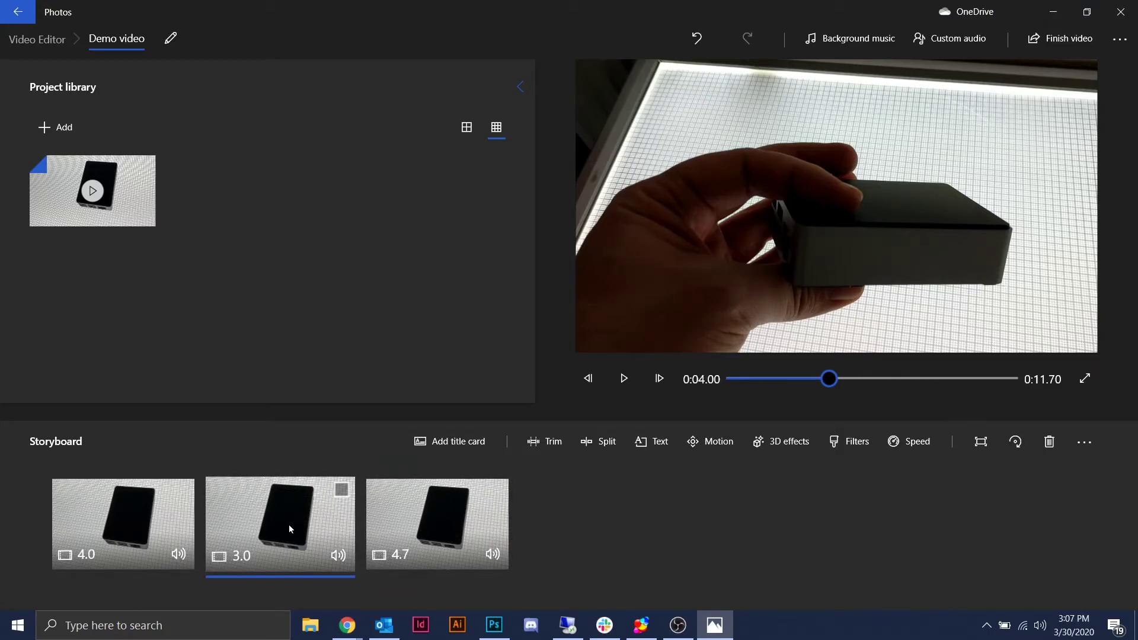
drag(289, 519, 301, 526)
right_click(300, 525)
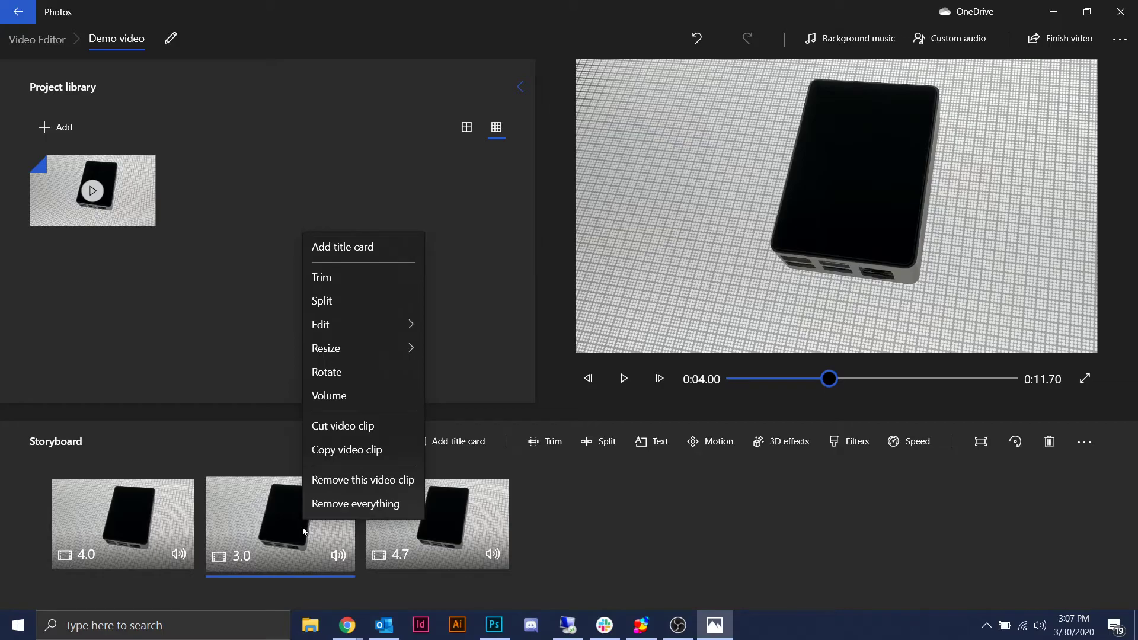
click(380, 483)
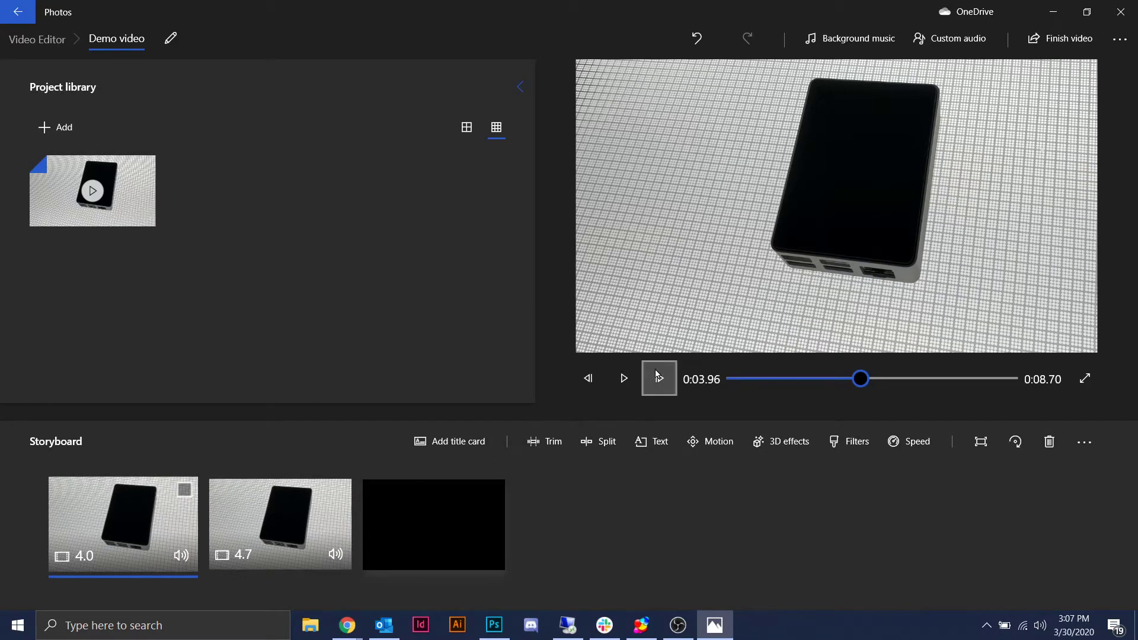
Step: Play the video across the cut, then replay it from the start to check the transition
click(622, 381)
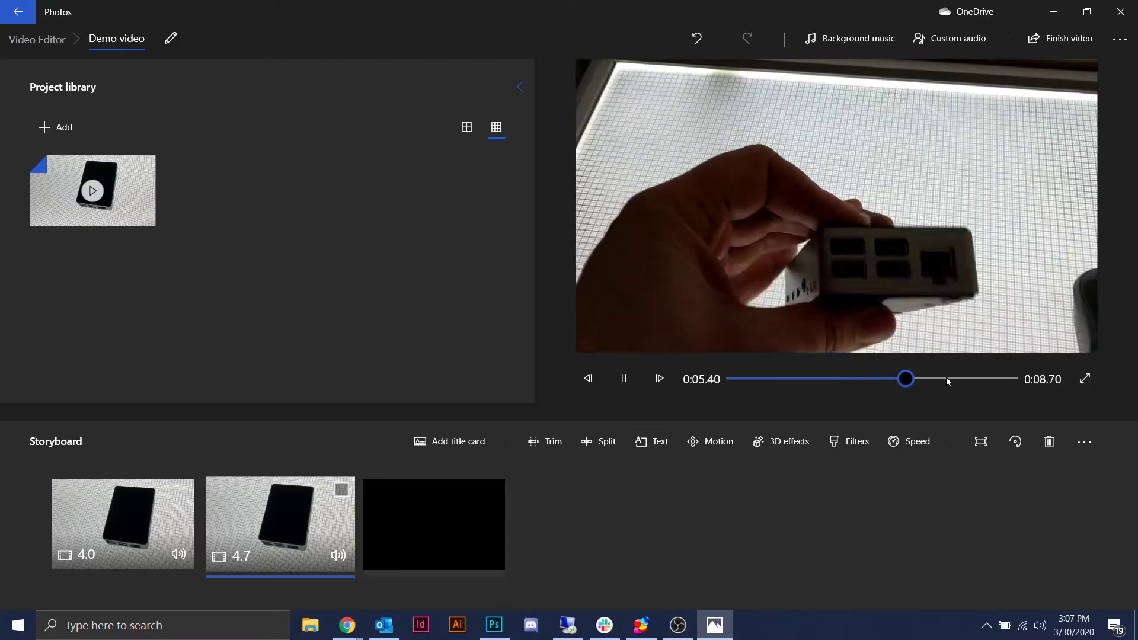
click(624, 379)
drag(926, 379, 730, 379)
click(623, 378)
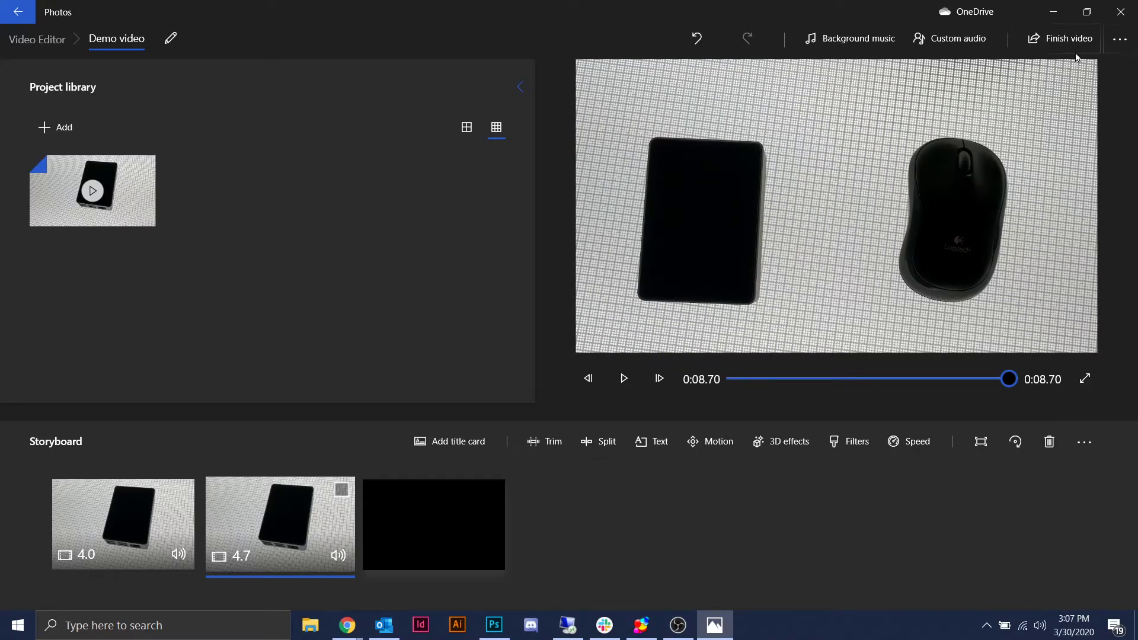
Step: Finish the video with High 1080p quality, check the additional encoding options and proceed to the export
click(1062, 40)
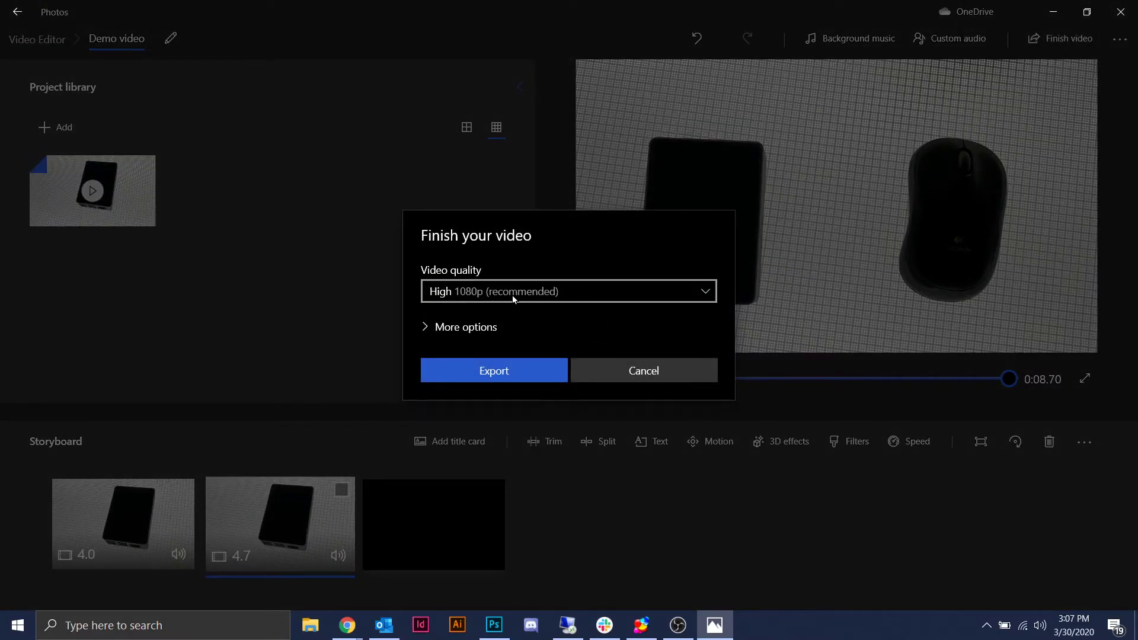
click(512, 294)
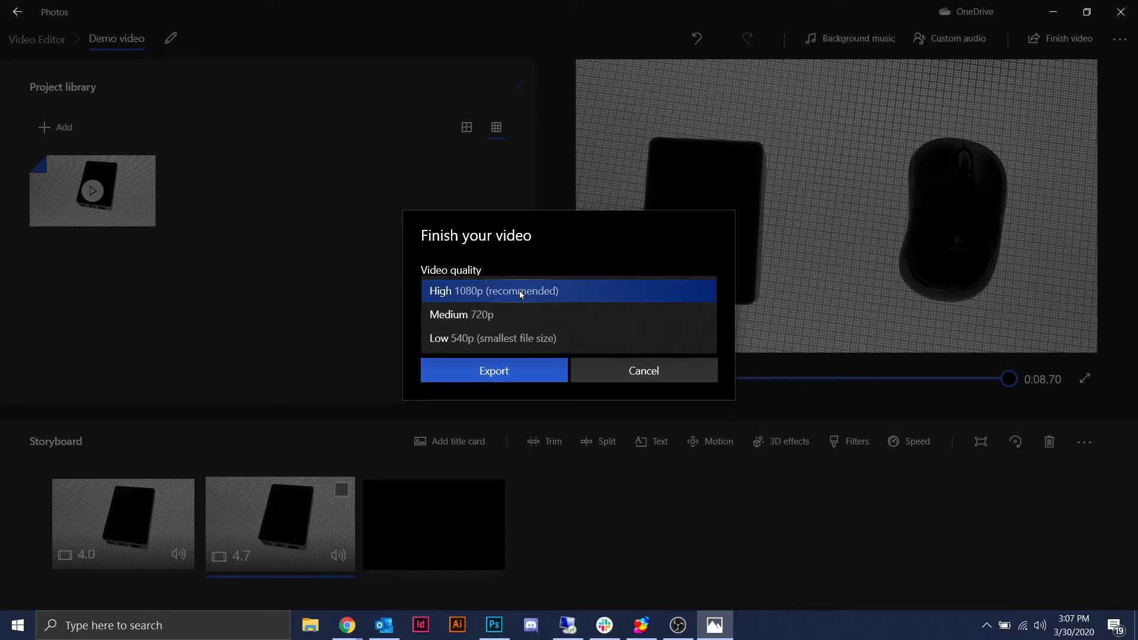
click(521, 293)
click(511, 293)
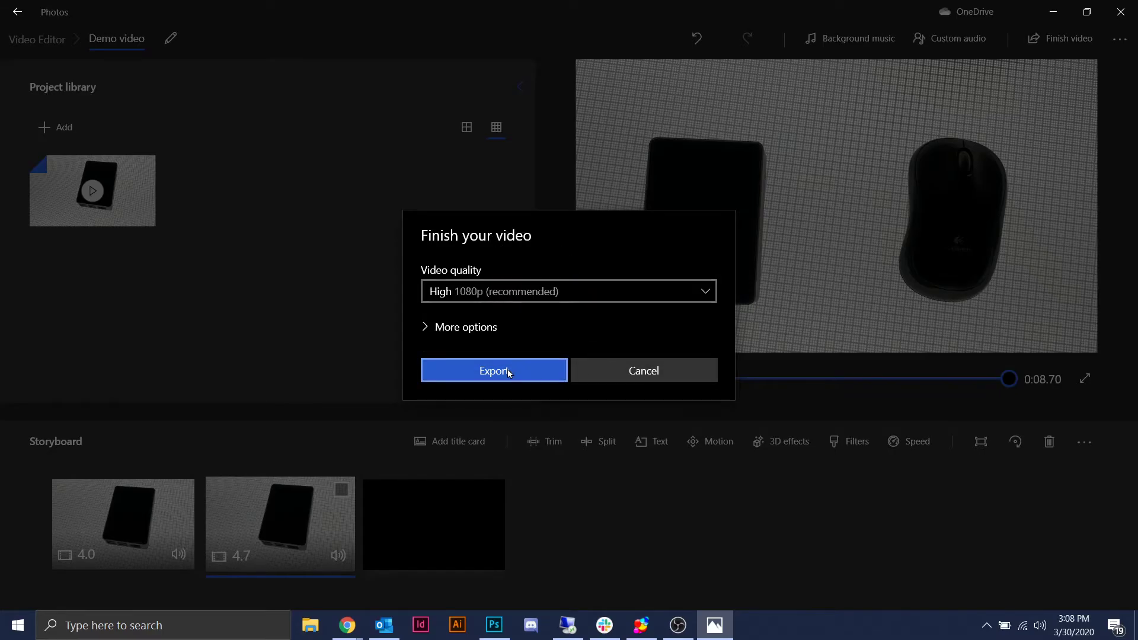
click(476, 326)
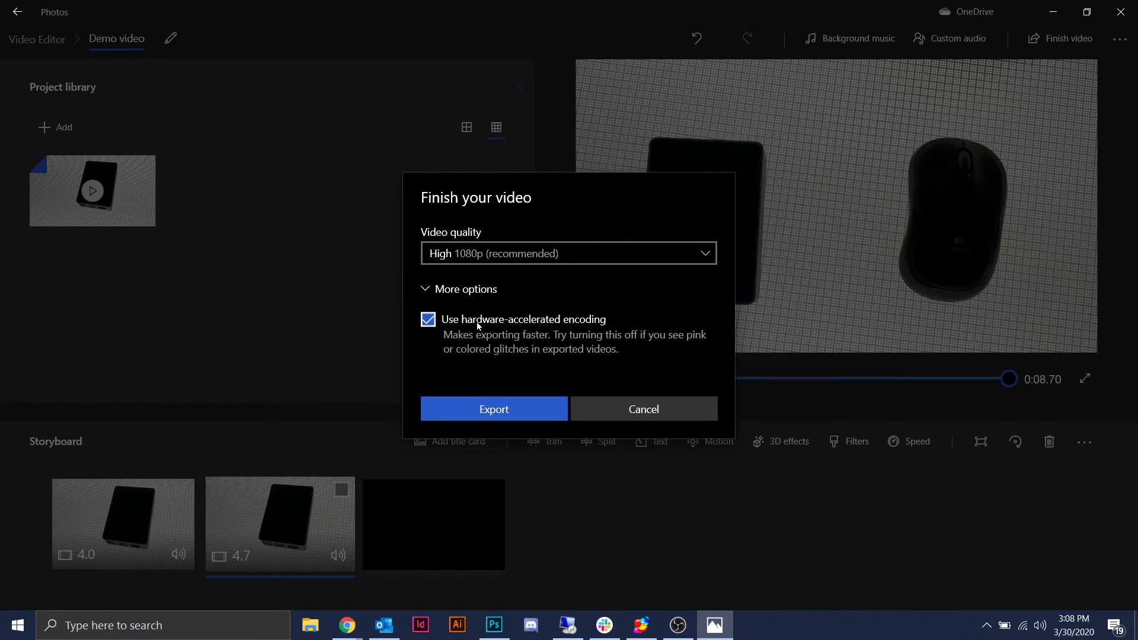
click(428, 290)
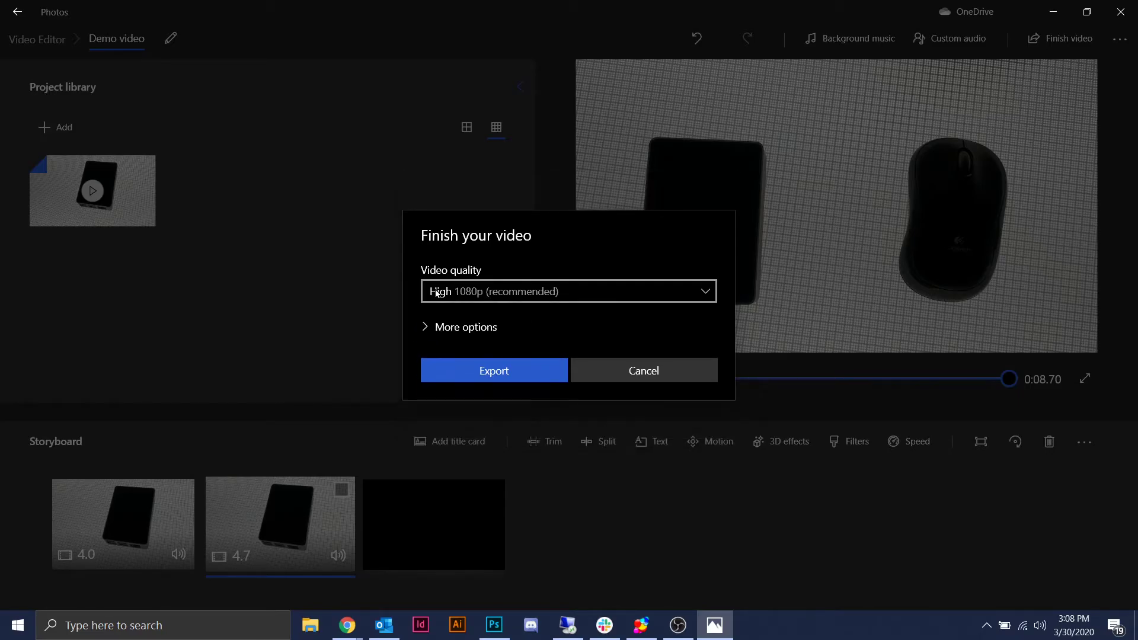
click(504, 372)
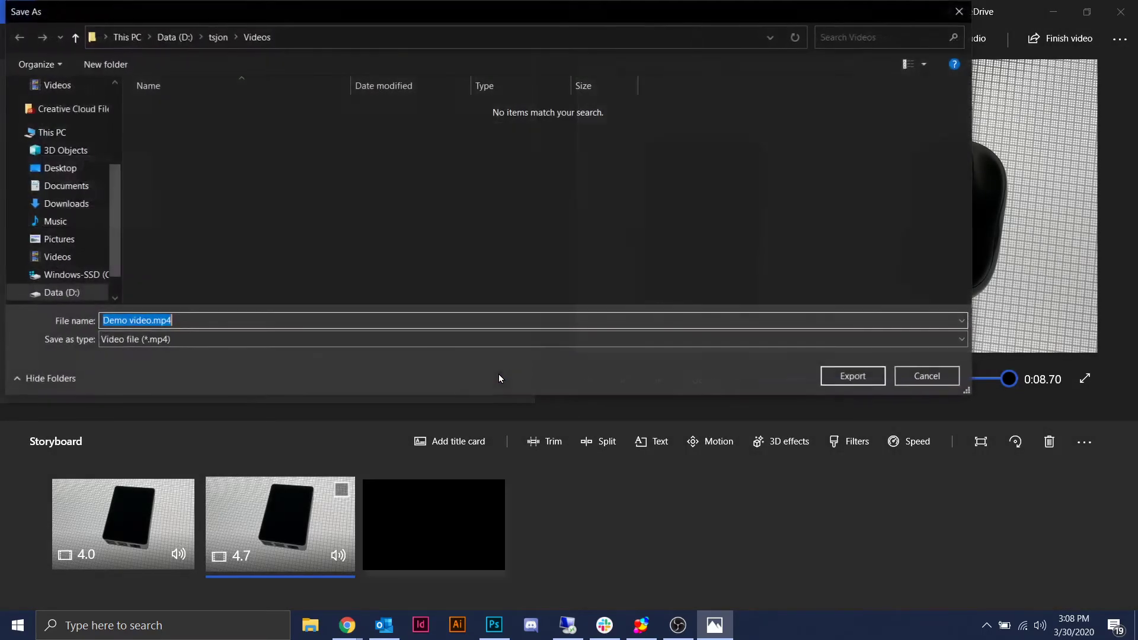
Step: Export the video to the Downloads folder as "Demo video.mp4"
drag(271, 8, 365, 122)
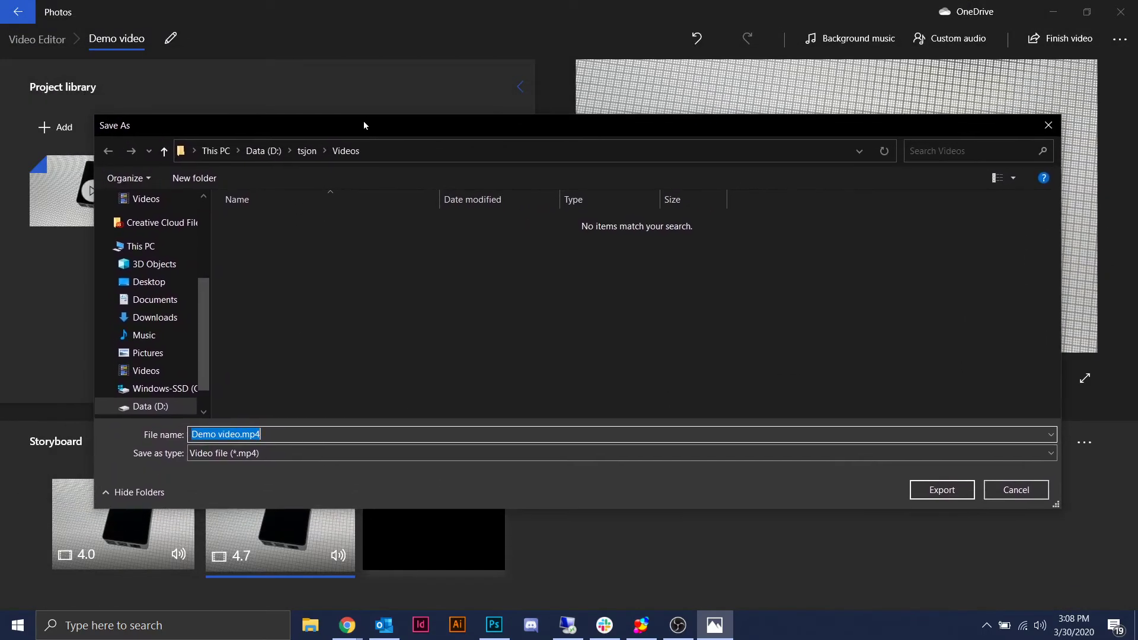
click(346, 150)
scroll(198, 323, up, 1)
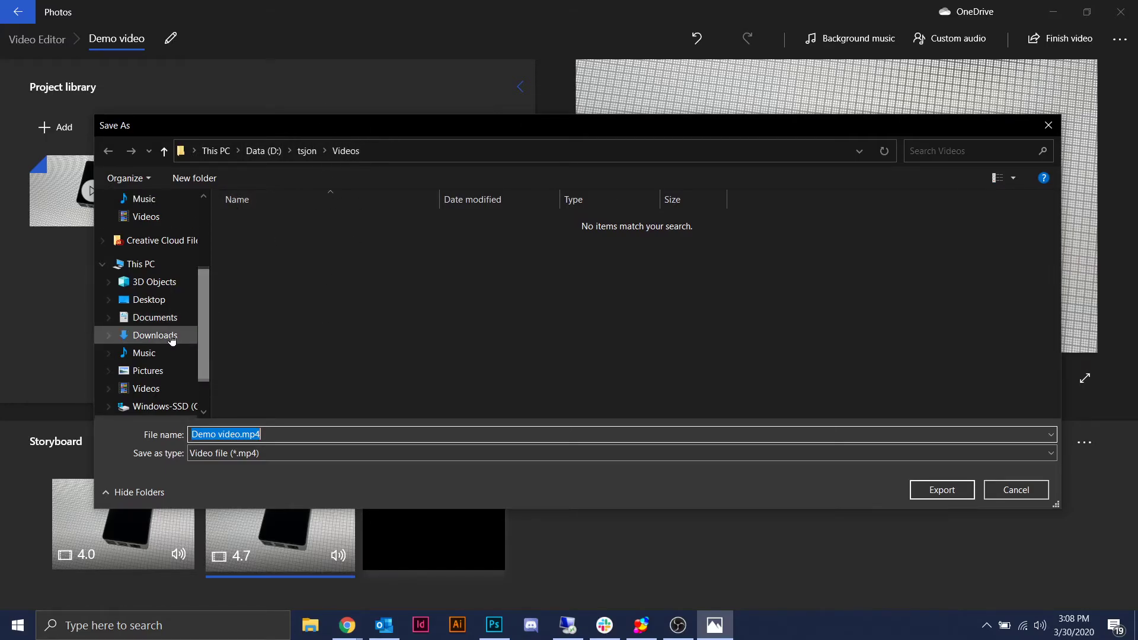
click(169, 335)
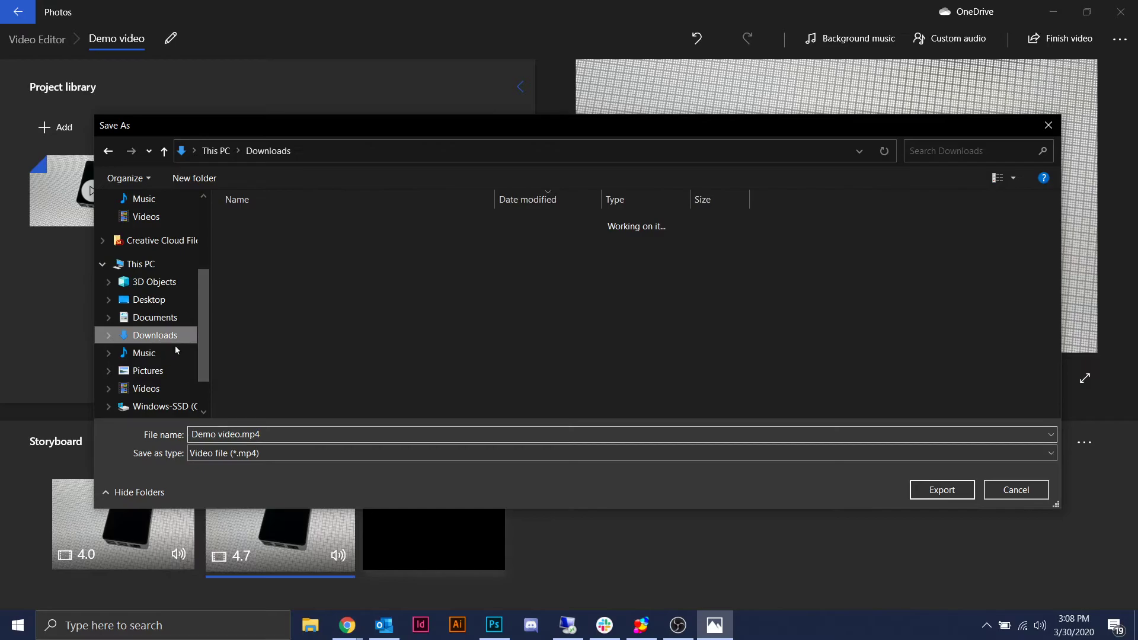
click(276, 434)
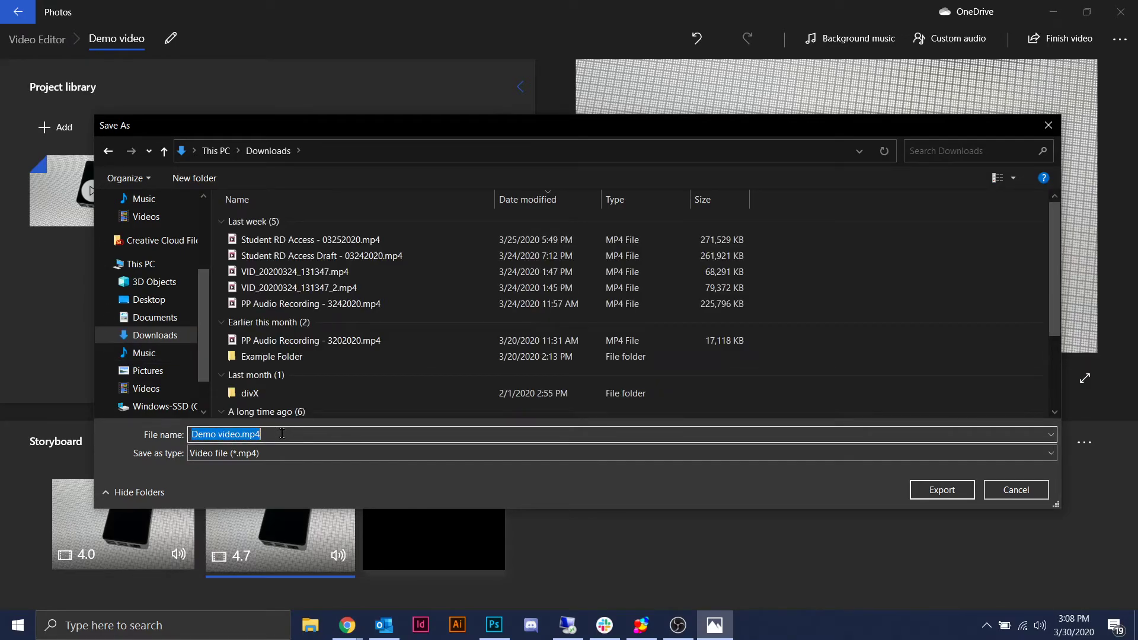
click(282, 434)
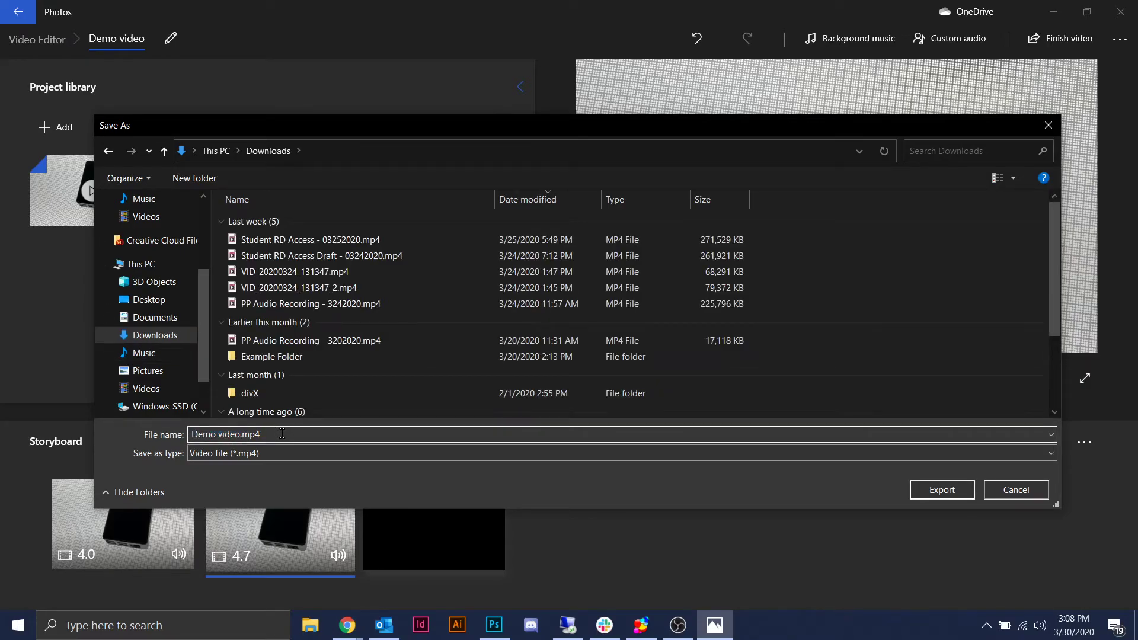
click(929, 497)
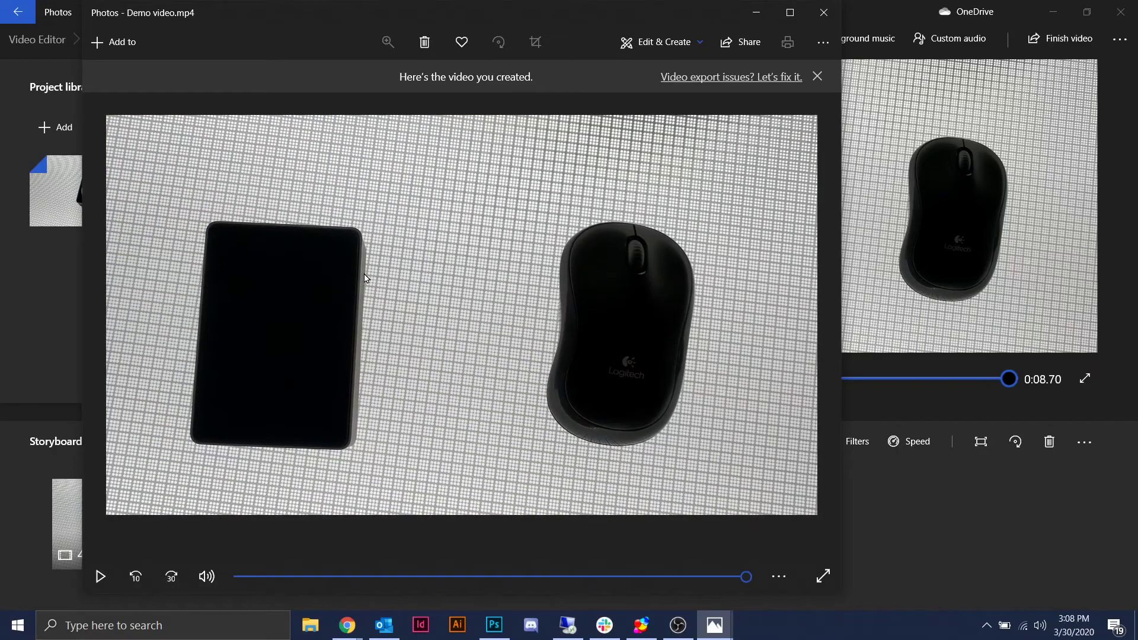
Step: Close the preview of the exported video, and close the Video Editor project window as well
click(823, 13)
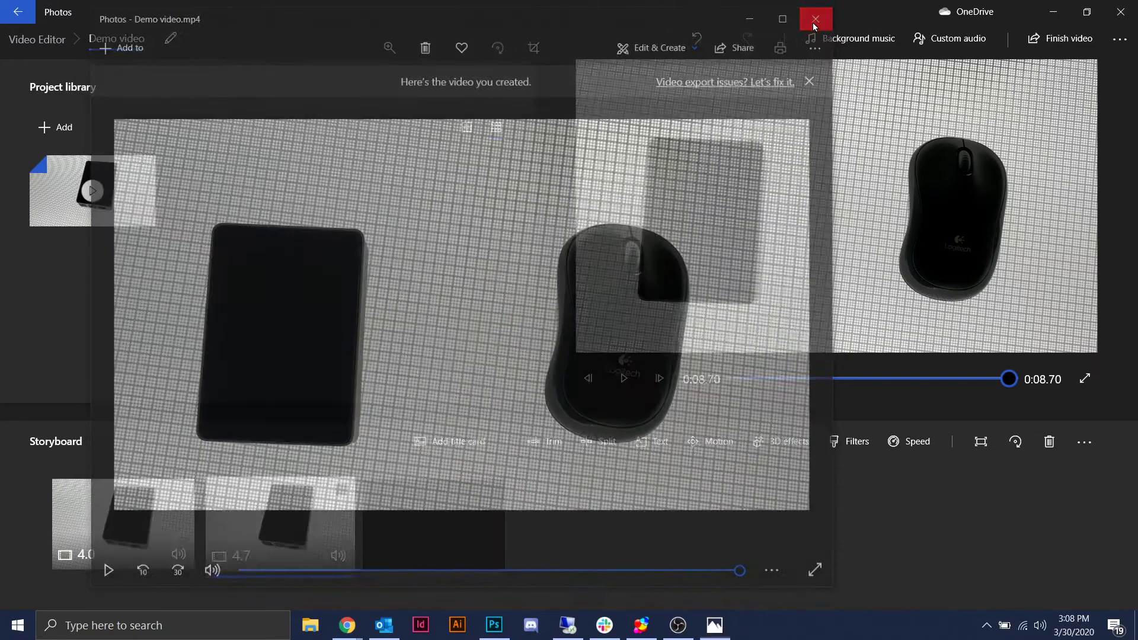
click(1051, 13)
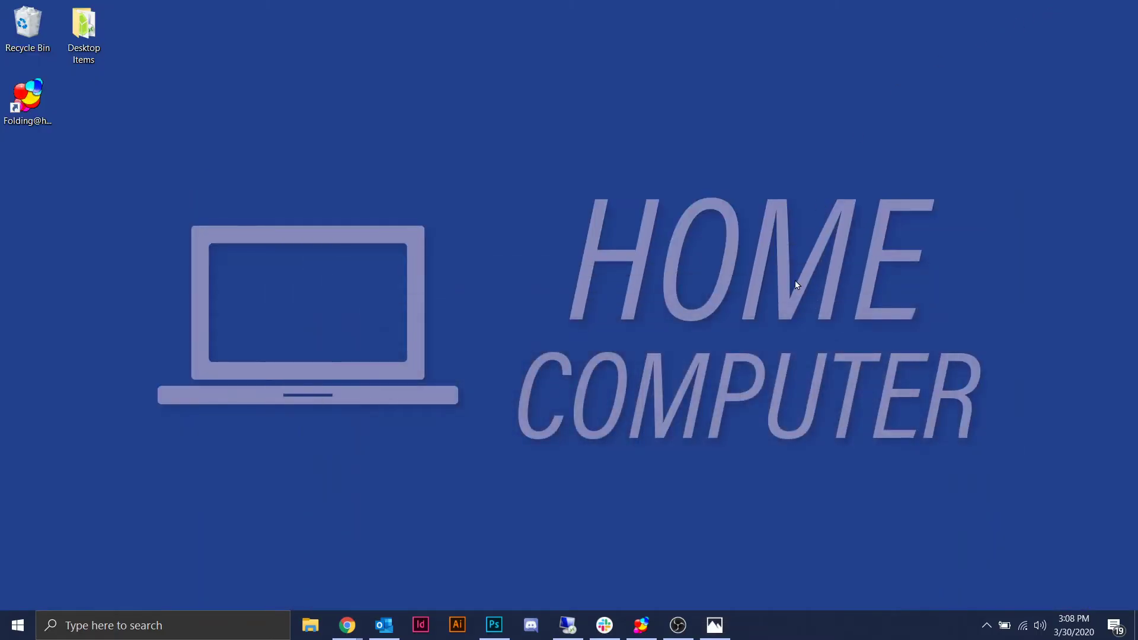
click(716, 626)
click(1123, 10)
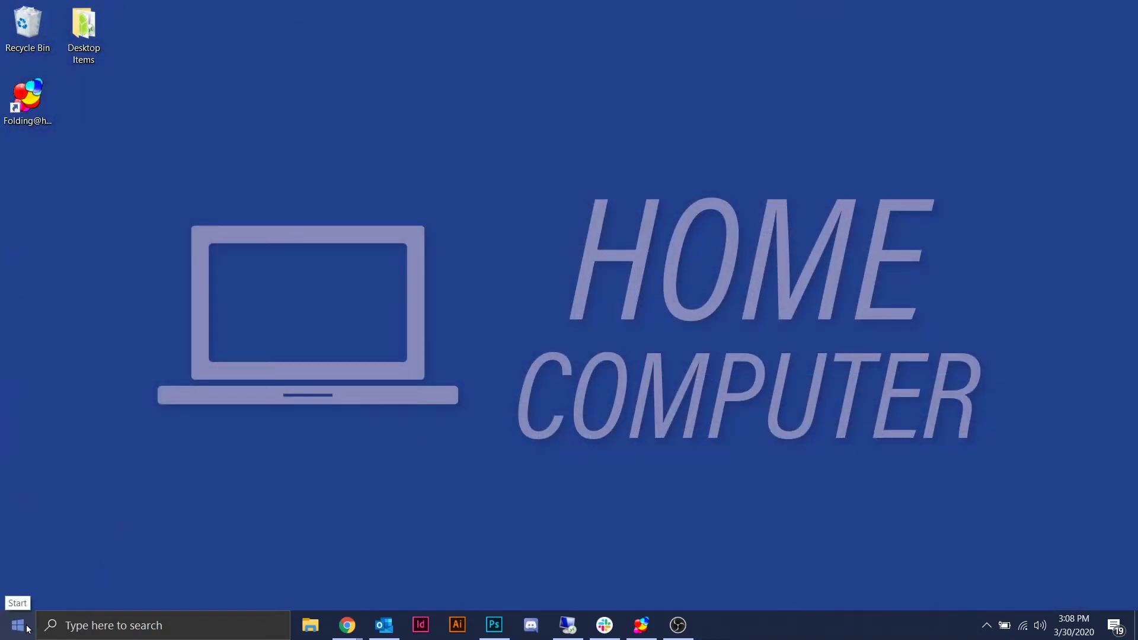
Step: Search Windows for "video ed", check the Video Editor app's pinning options, and dismiss the search without choosing one
click(21, 628)
text(video ed)
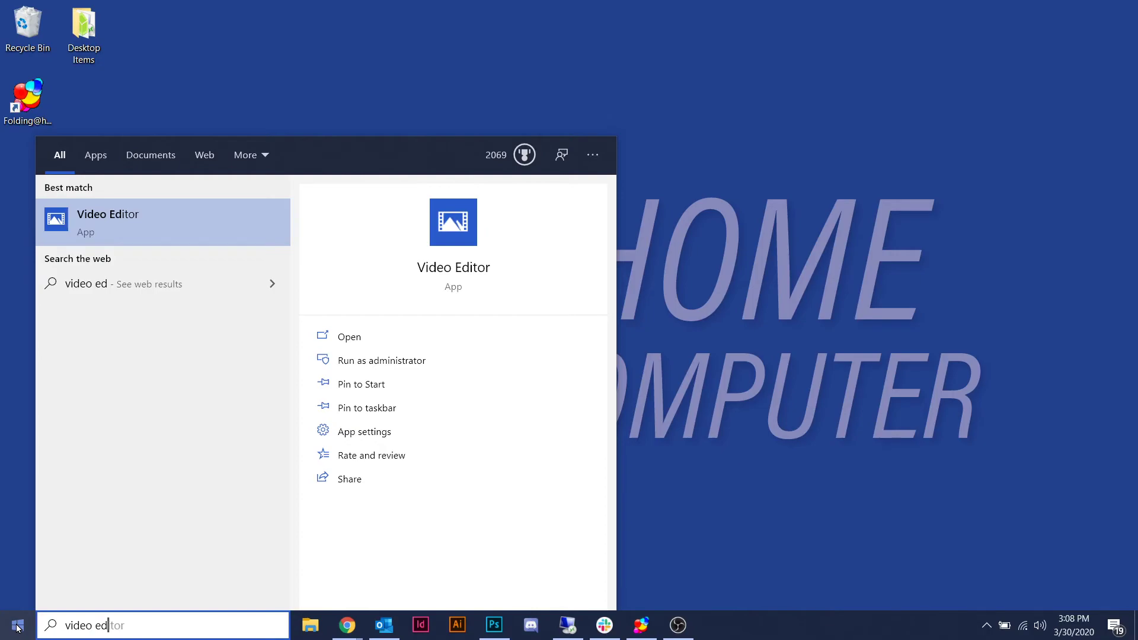
right_click(124, 227)
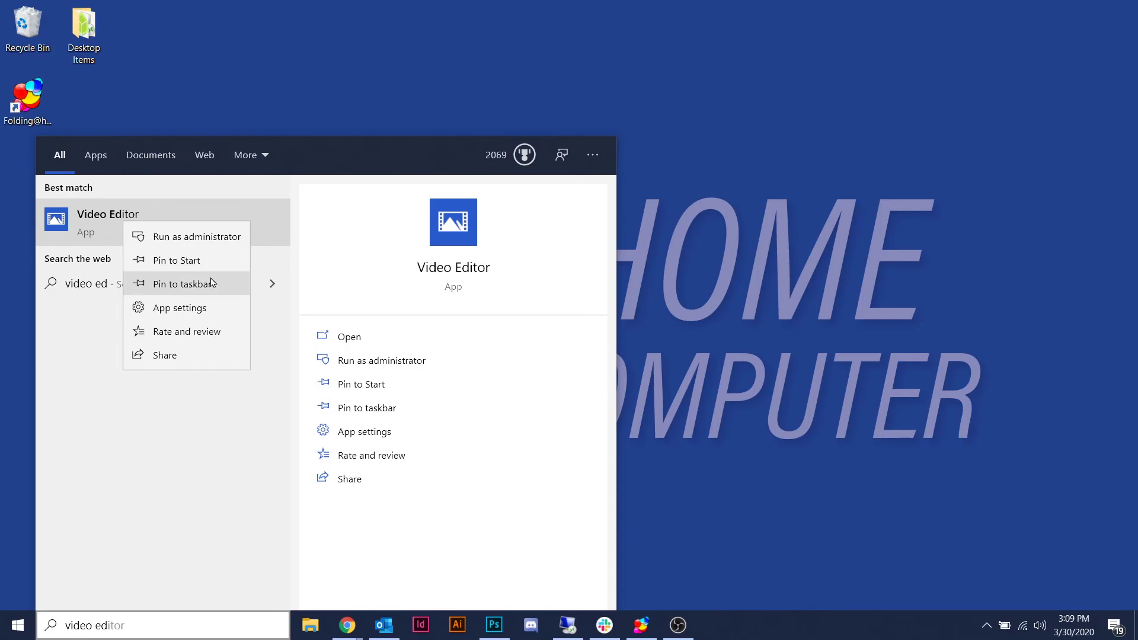
click(327, 86)
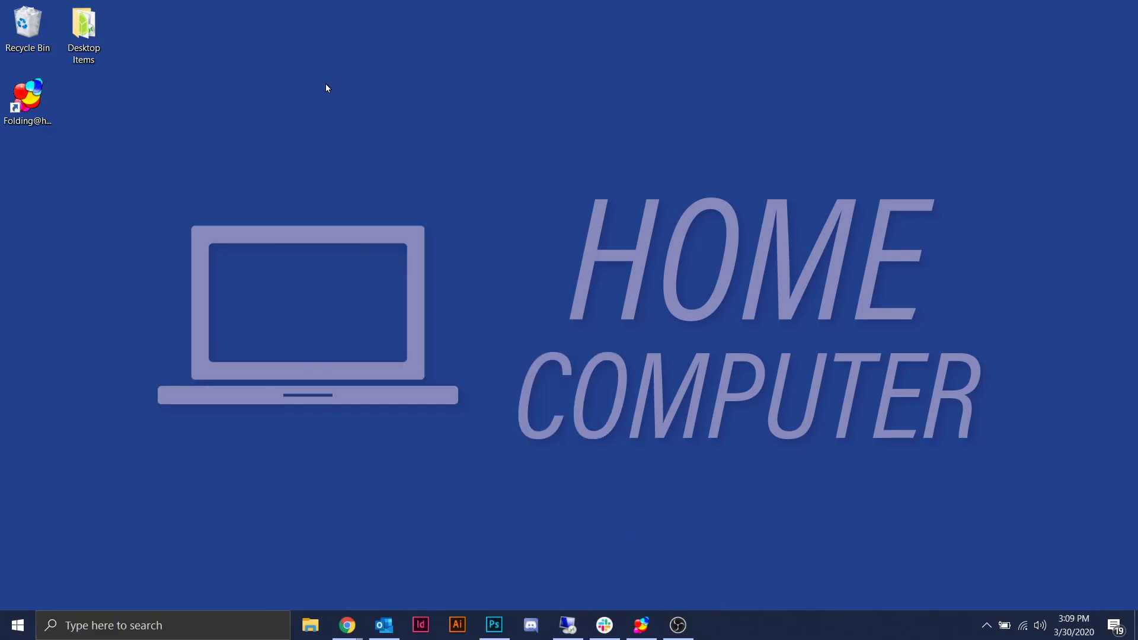